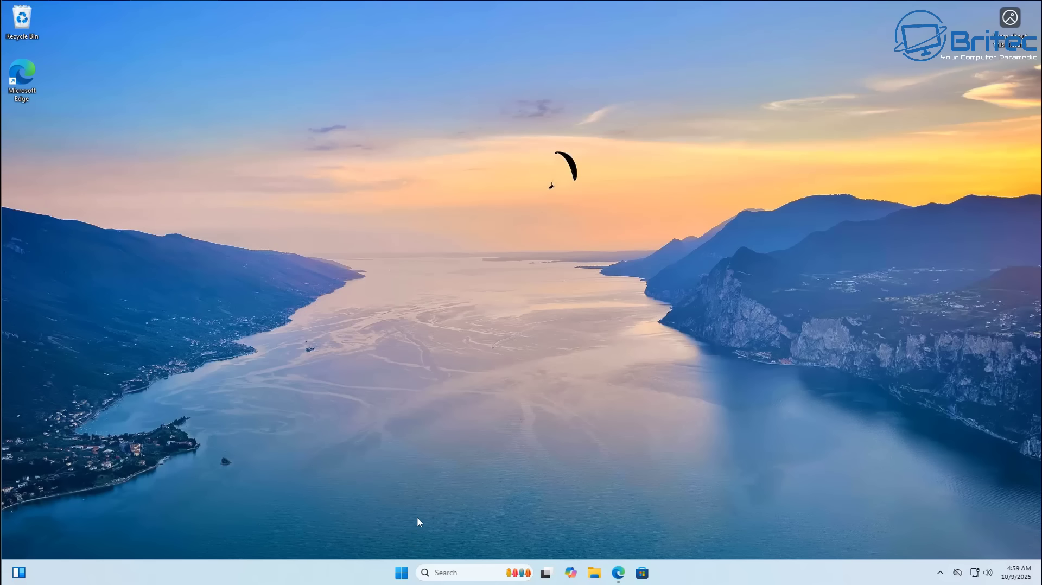
# Step: Check the current Windows version (23H2) and Windows 11 Pro edition in Settings > System > About
pyautogui.click(402, 572)
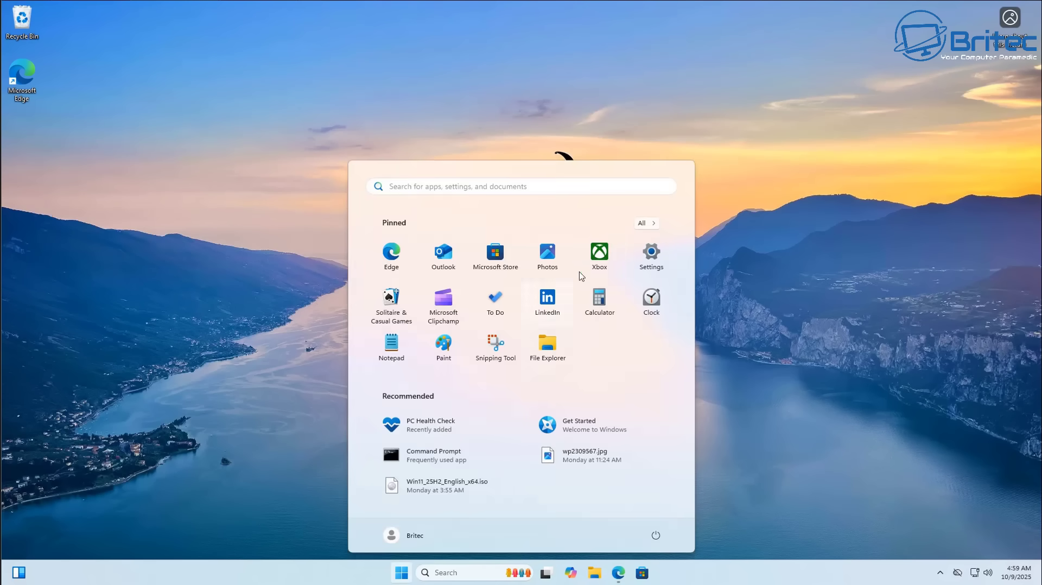
pyautogui.click(652, 262)
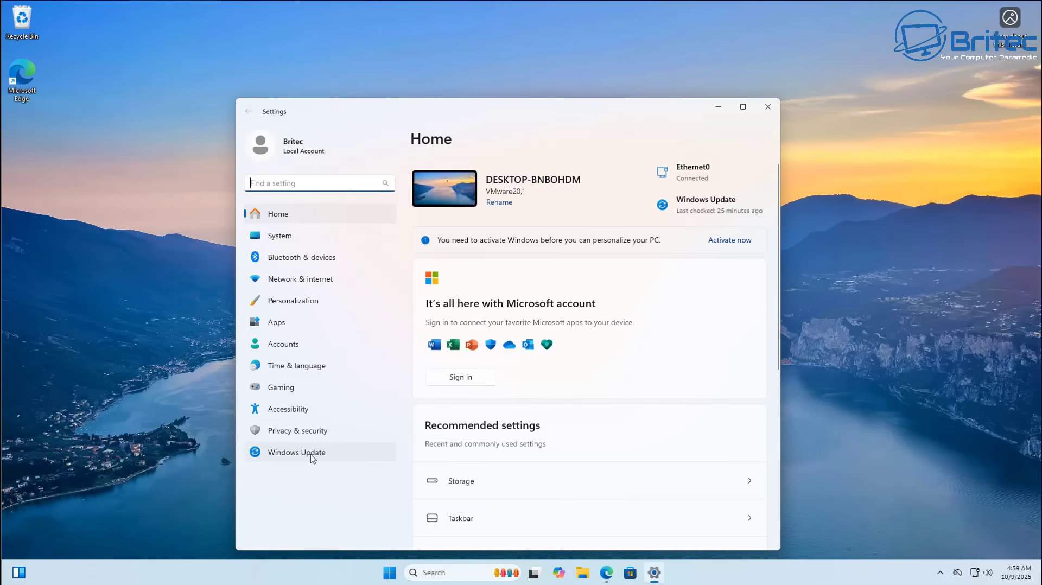
pyautogui.click(281, 237)
pyautogui.scroll(-8, 575, 344)
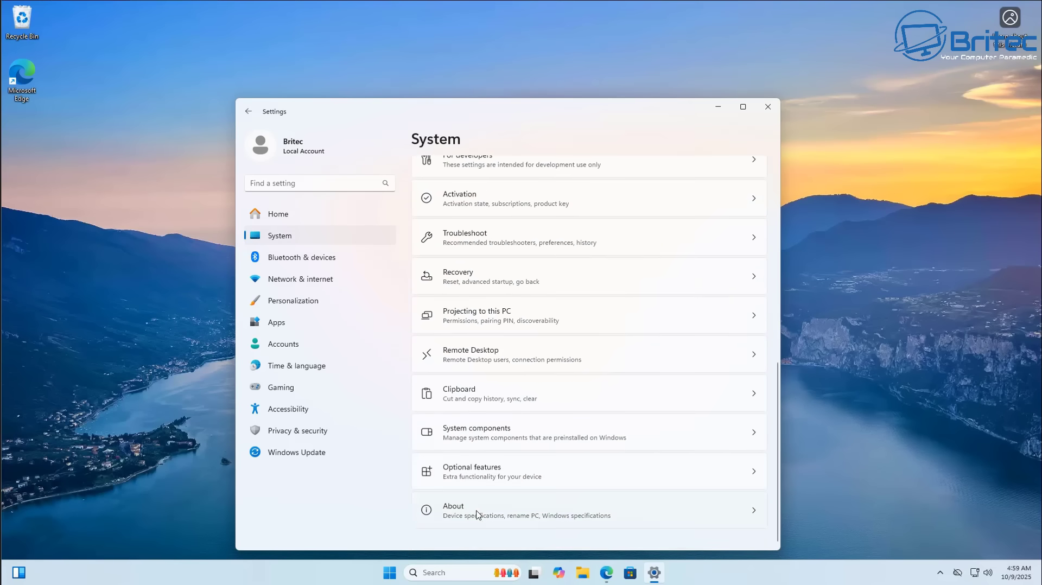
pyautogui.click(477, 514)
pyautogui.scroll(-3, 610, 497)
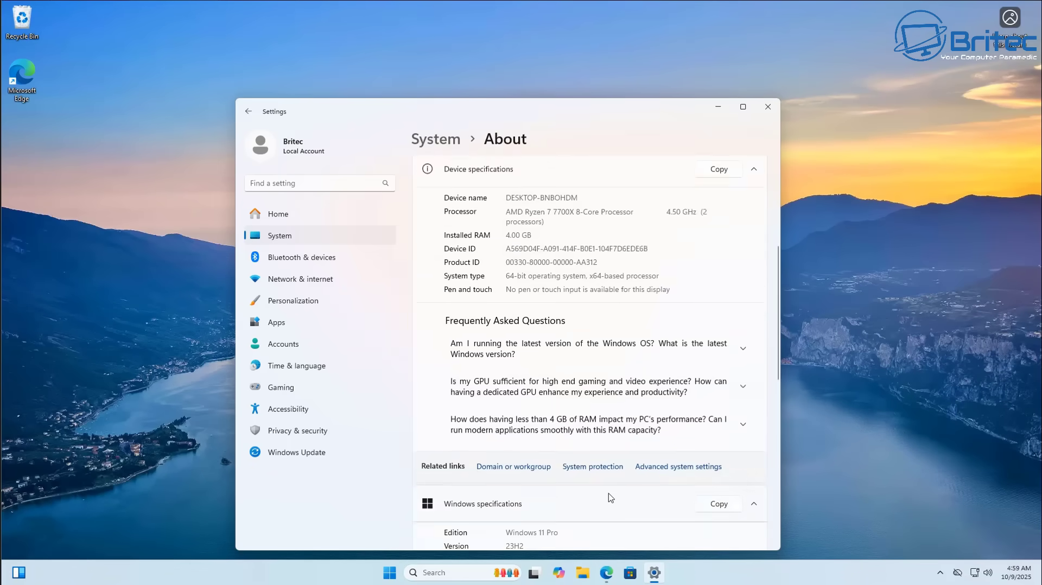
pyautogui.scroll(-5, 610, 497)
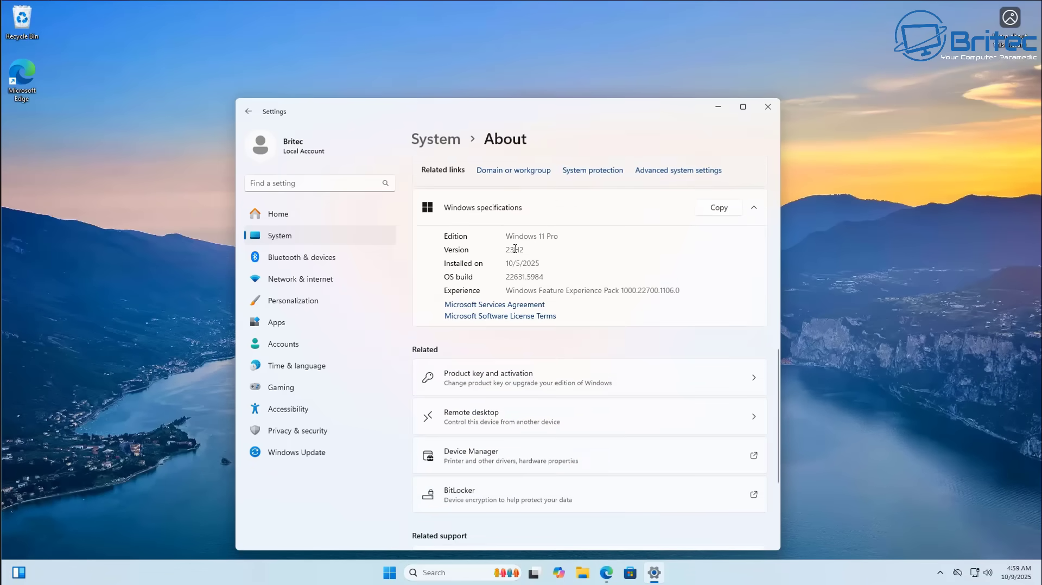
pyautogui.doubleClick(515, 249)
pyautogui.moveTo(558, 236); pyautogui.dragTo(504, 235)
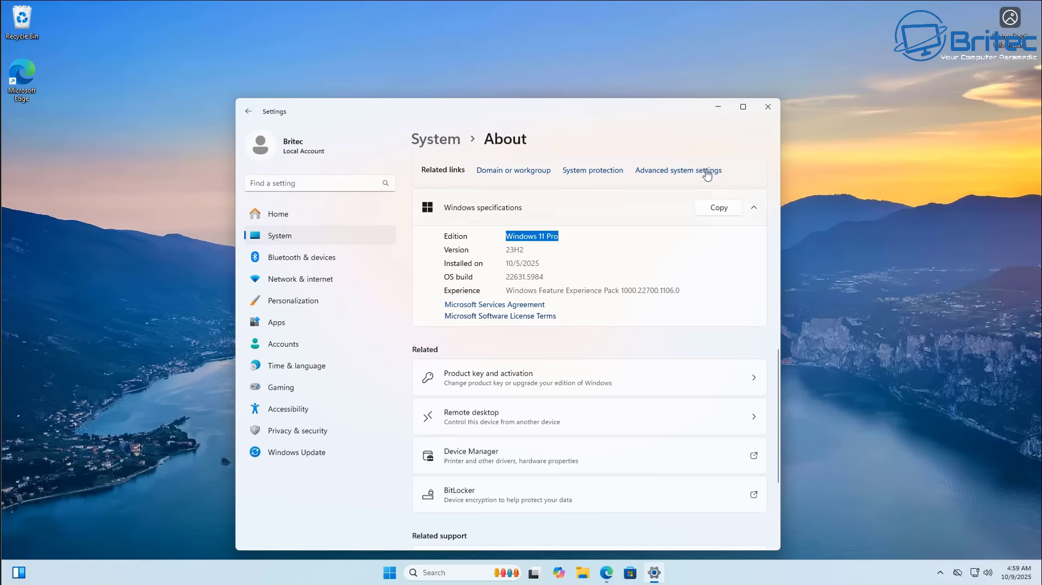
pyautogui.click(768, 106)
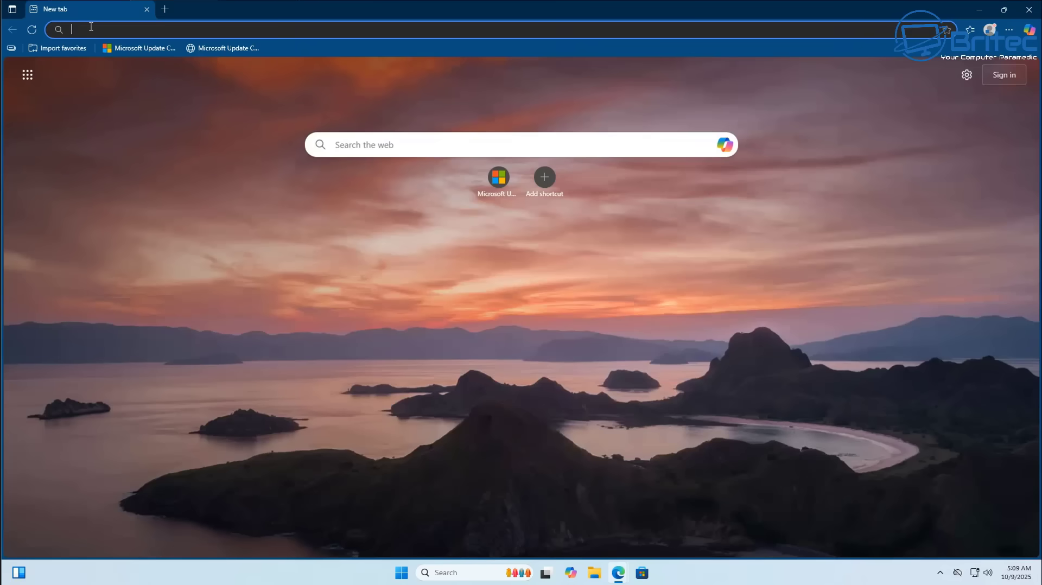
# Step: Paste the KB5054156 .msu catalog link into Edge to download it, then minimize the browser
pyautogui.rightClick(91, 29)
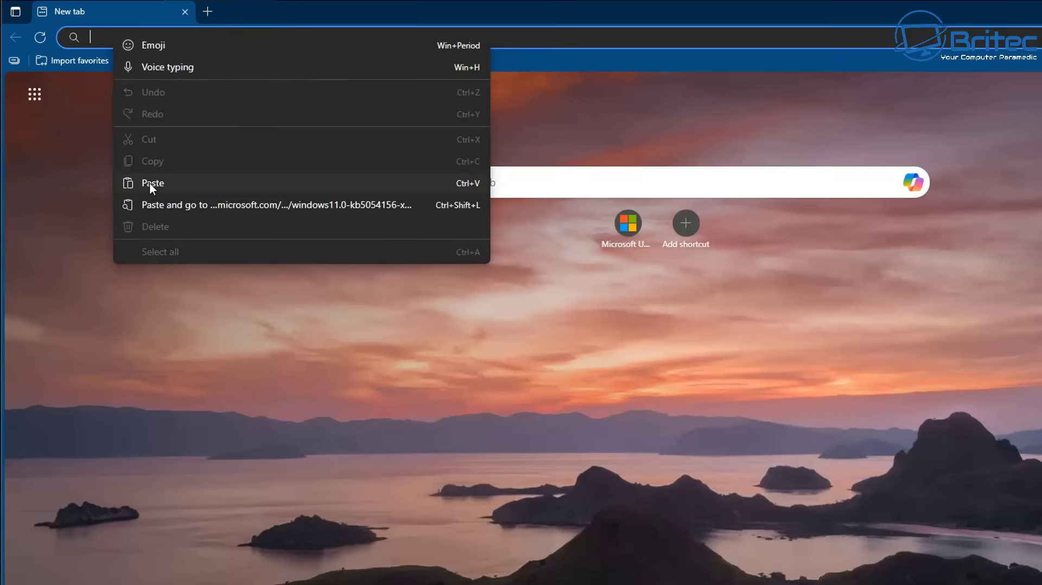
pyautogui.click(117, 146)
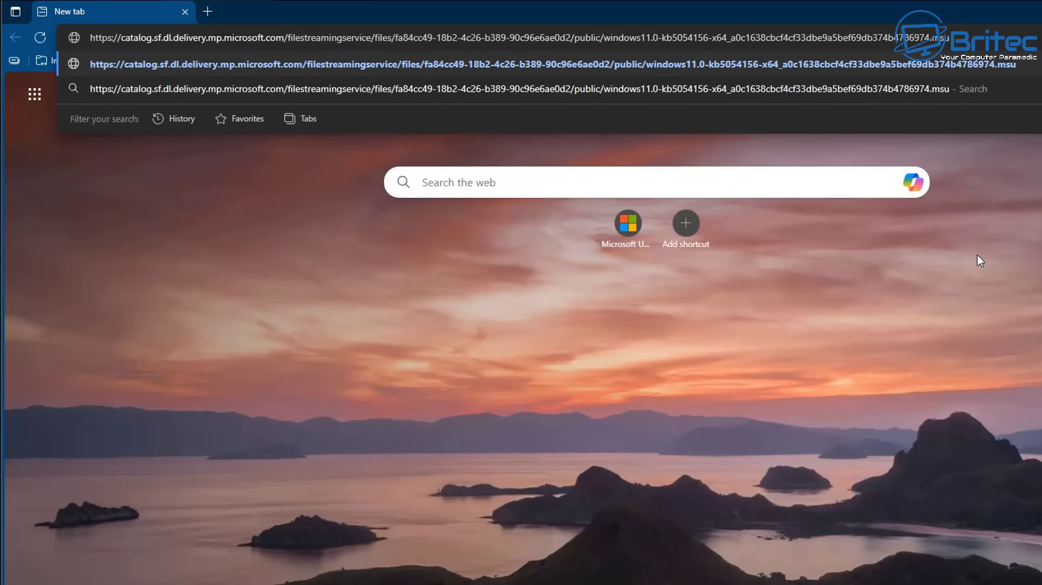
pyautogui.press('Return')
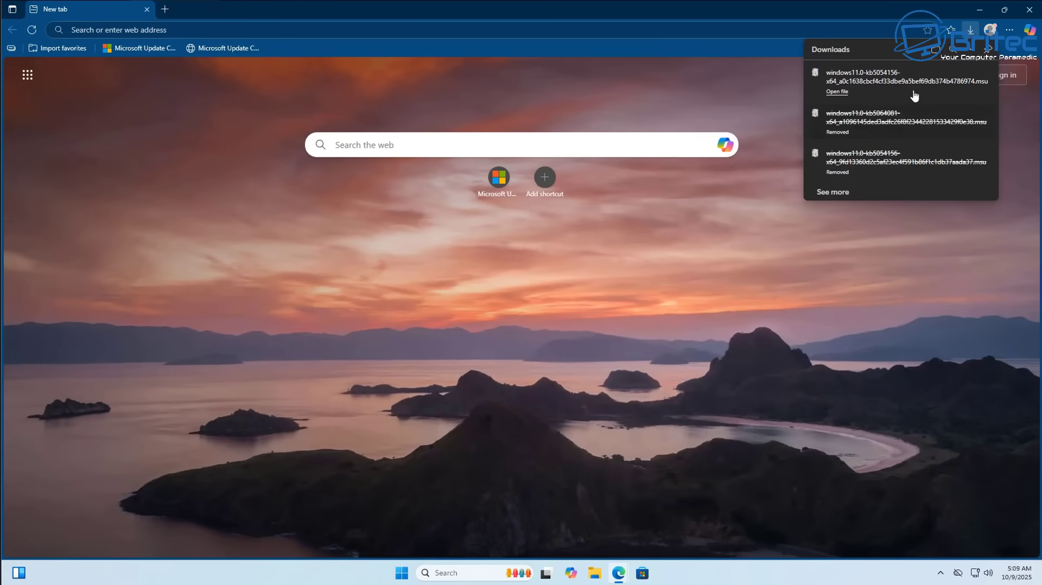
pyautogui.click(979, 12)
pyautogui.click(979, 12)
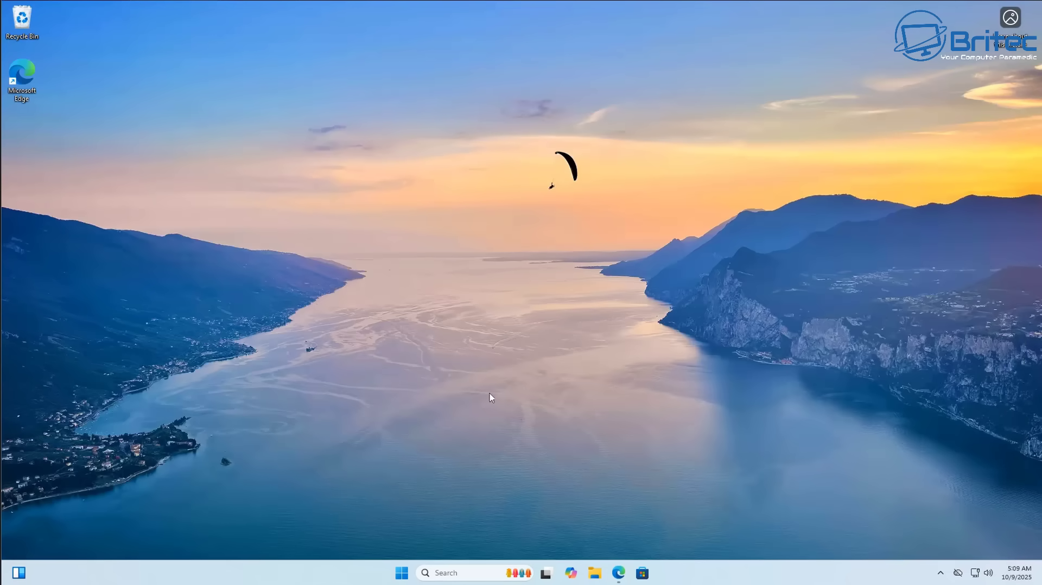
pyautogui.click(594, 575)
pyautogui.click(248, 264)
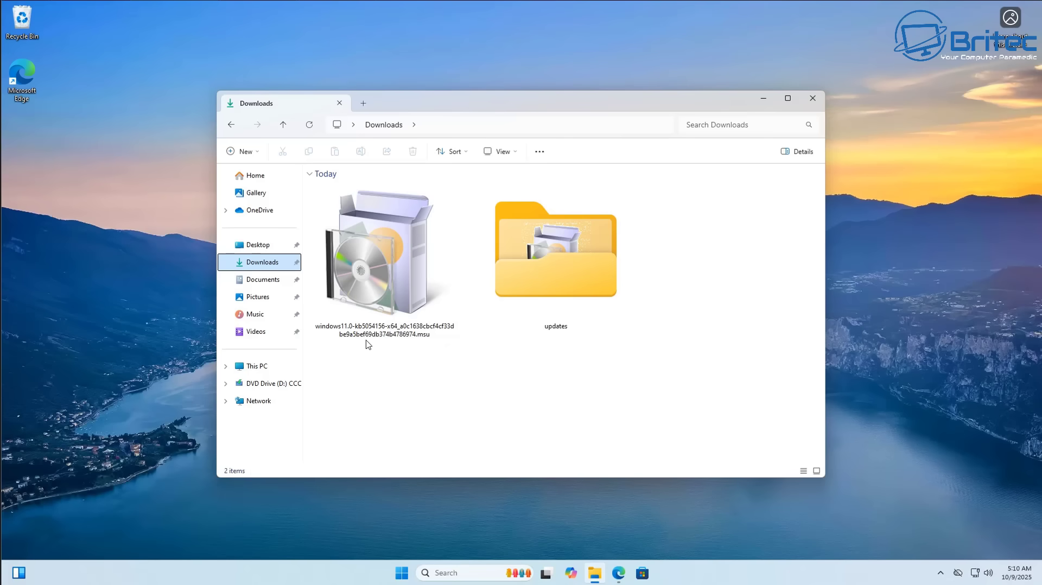
pyautogui.doubleClick(378, 259)
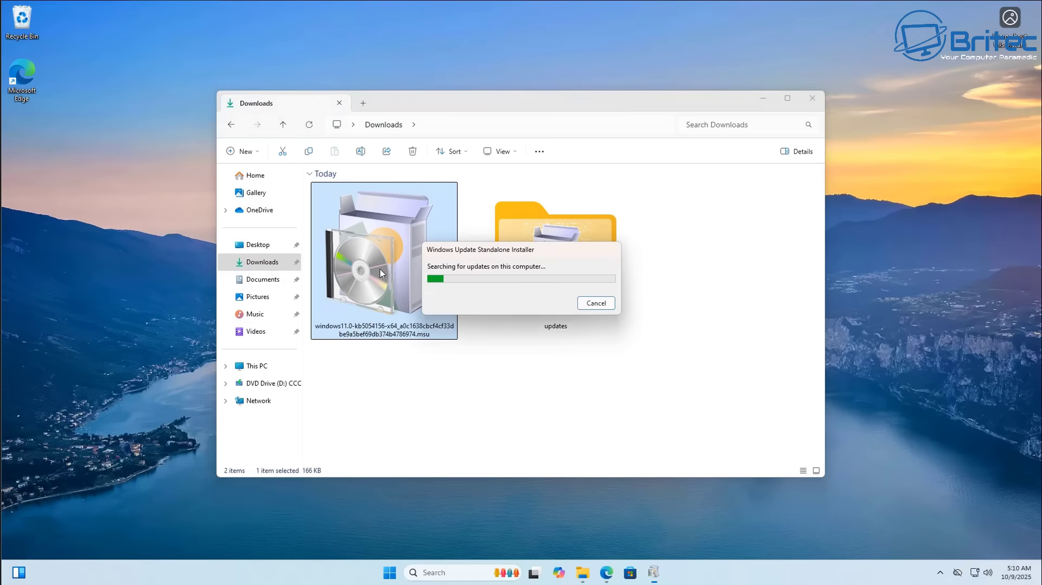
pyautogui.click(586, 297)
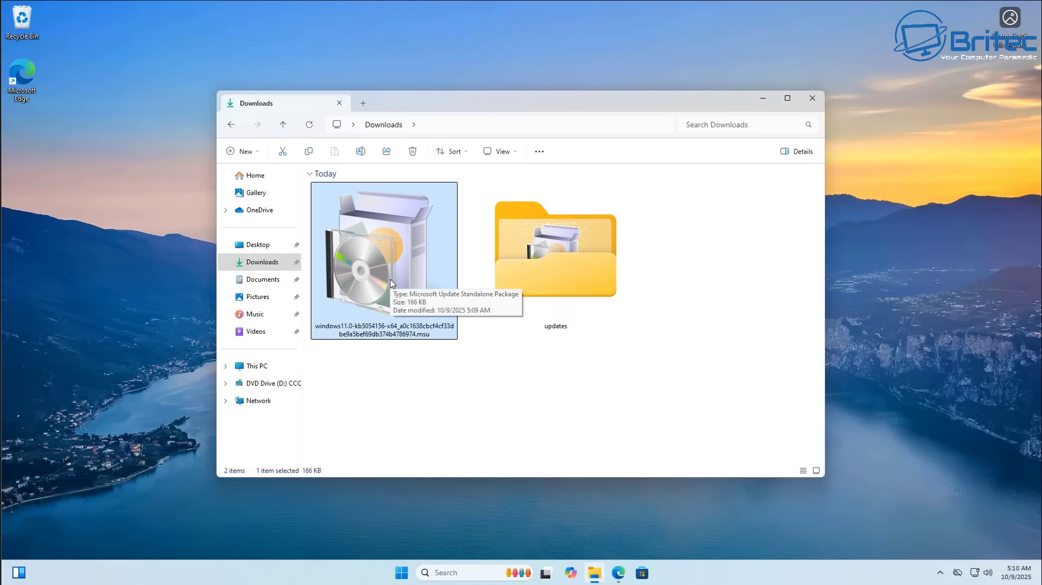
pyautogui.click(811, 99)
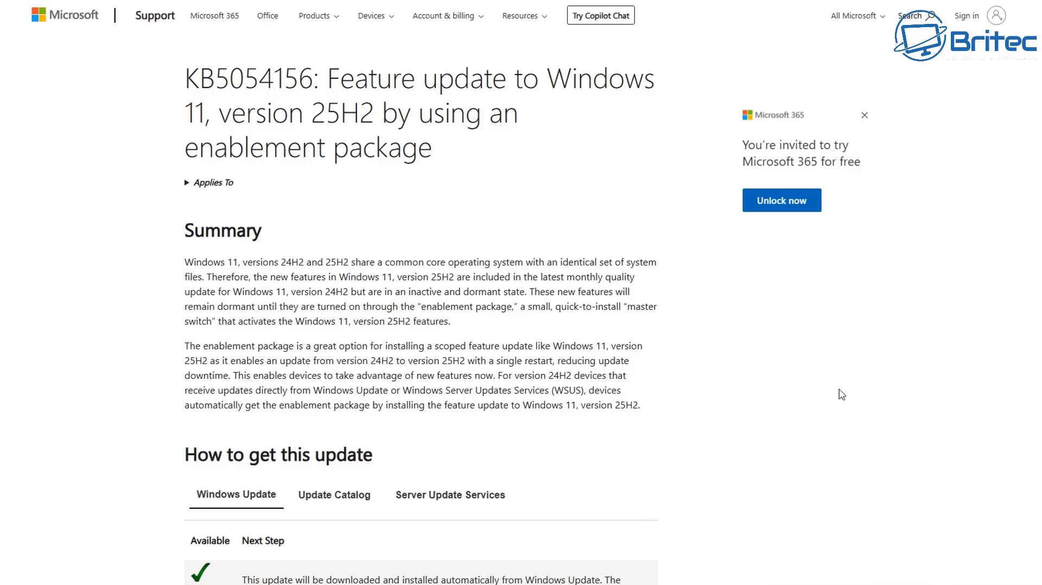
# Step: Autoscroll the KB article down to the Prerequisites section and the KB5064081 requirement
pyautogui.middleClick(840, 403)
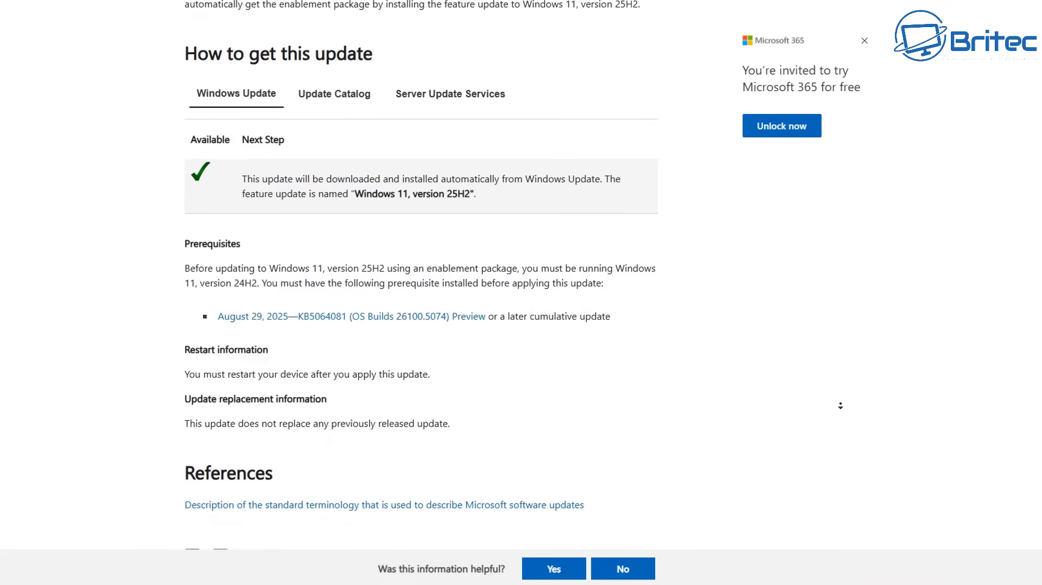
pyautogui.middleClick(841, 472)
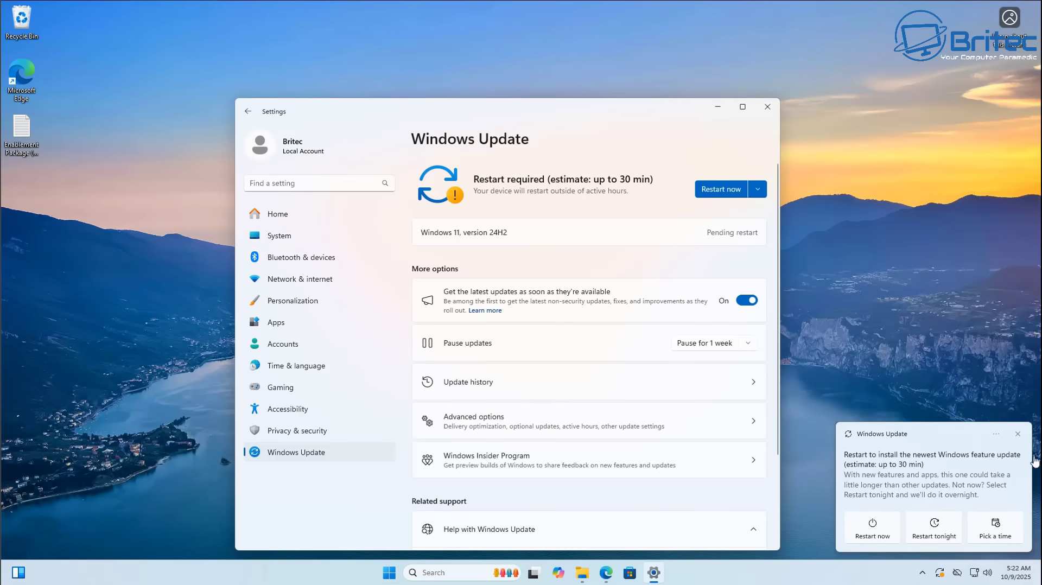
# Step: Restart the PC now to finish installing the pending version 24H2 update
pyautogui.click(873, 529)
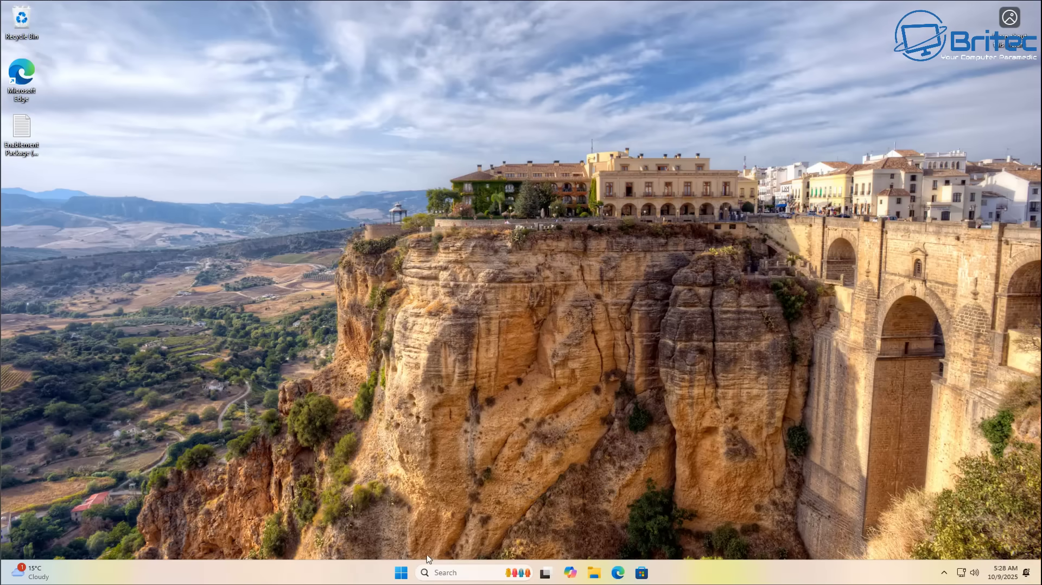
# Step: Go to System > About and scroll to Windows specifications showing 24H2, build 26100.6584
pyautogui.click(402, 573)
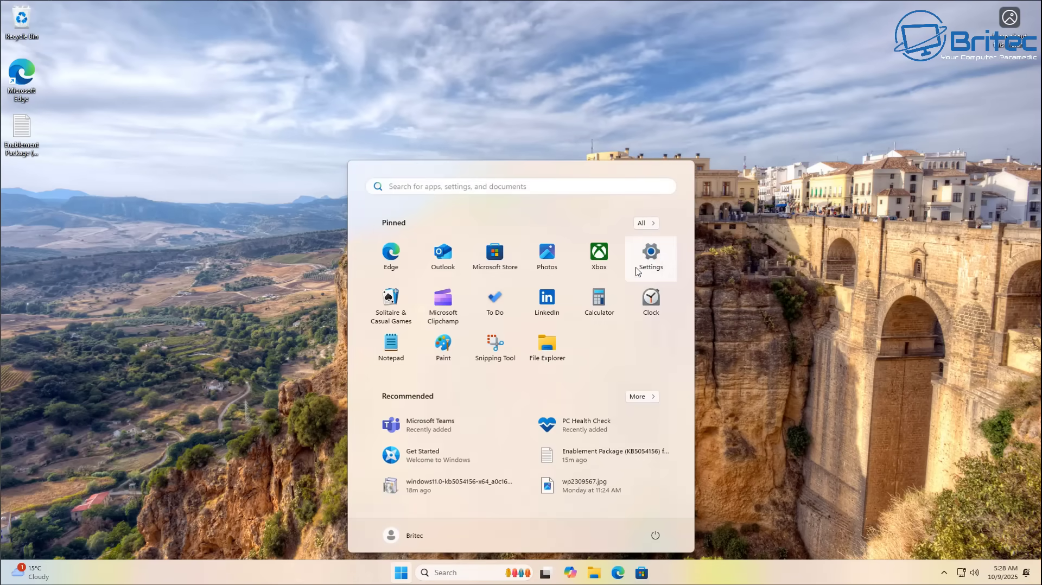
pyautogui.click(654, 255)
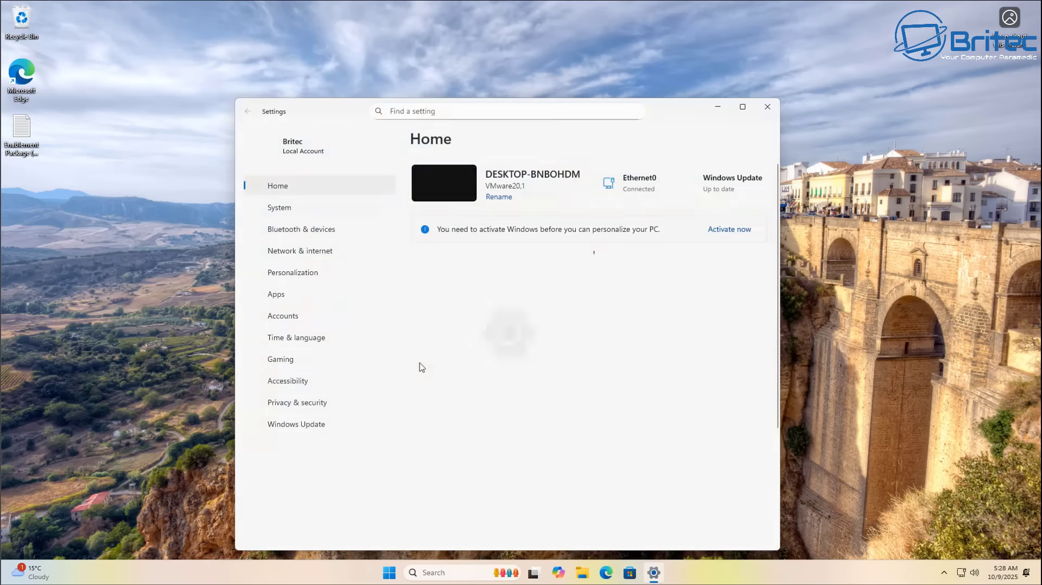
pyautogui.click(293, 211)
pyautogui.scroll(-10, 556, 395)
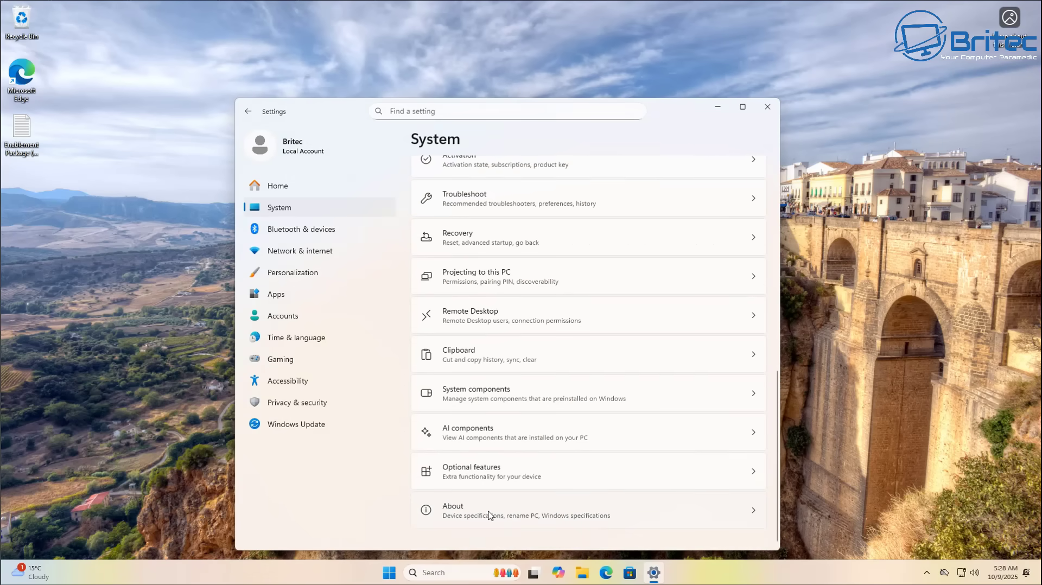
pyautogui.click(510, 515)
pyautogui.scroll(-5, 614, 519)
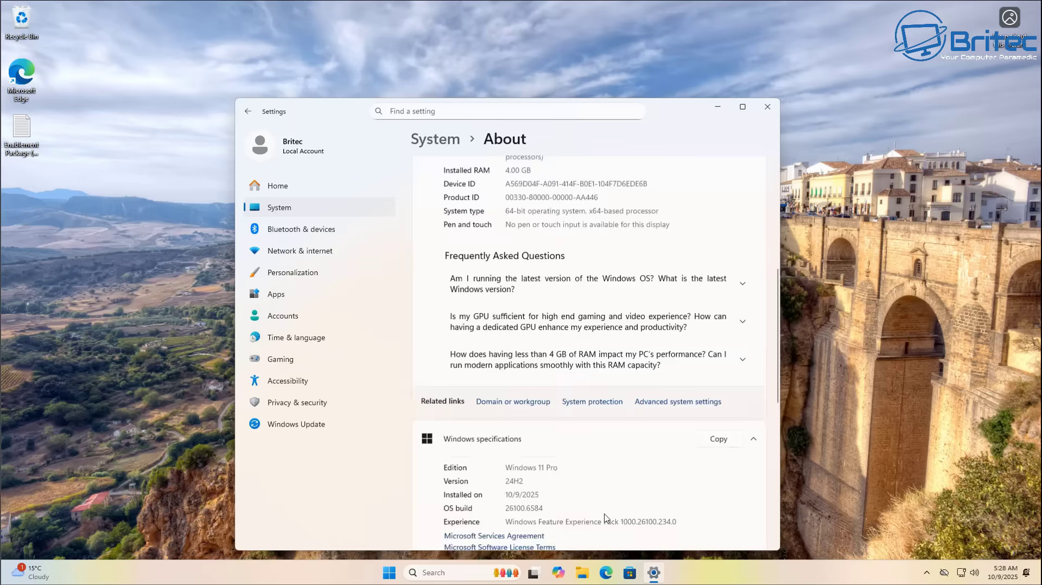
pyautogui.scroll(-4, 605, 518)
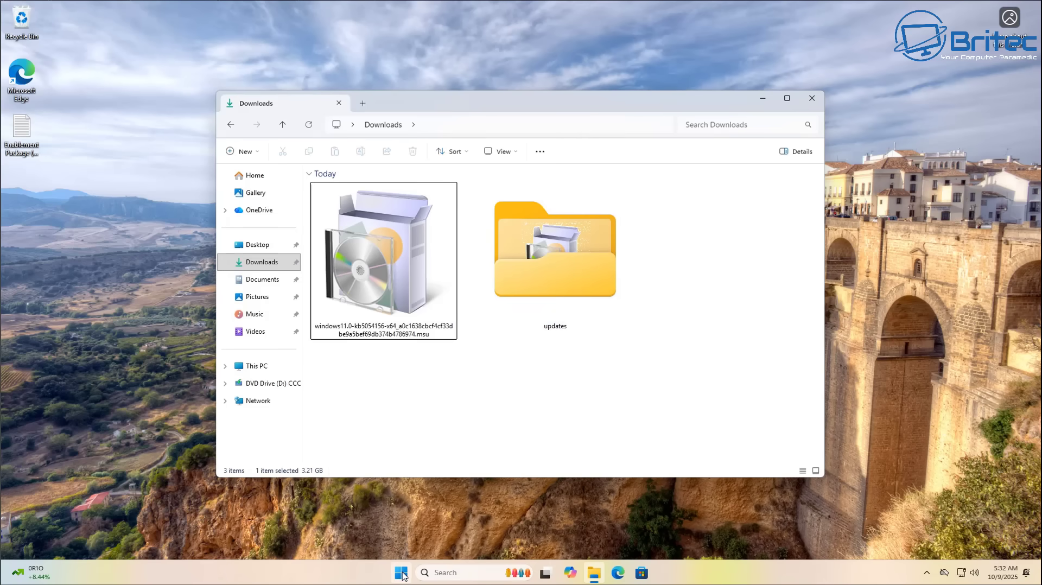
# Step: Install the windows11.0-kb5054156 .msu package from Downloads and restart the computer
pyautogui.click(393, 335)
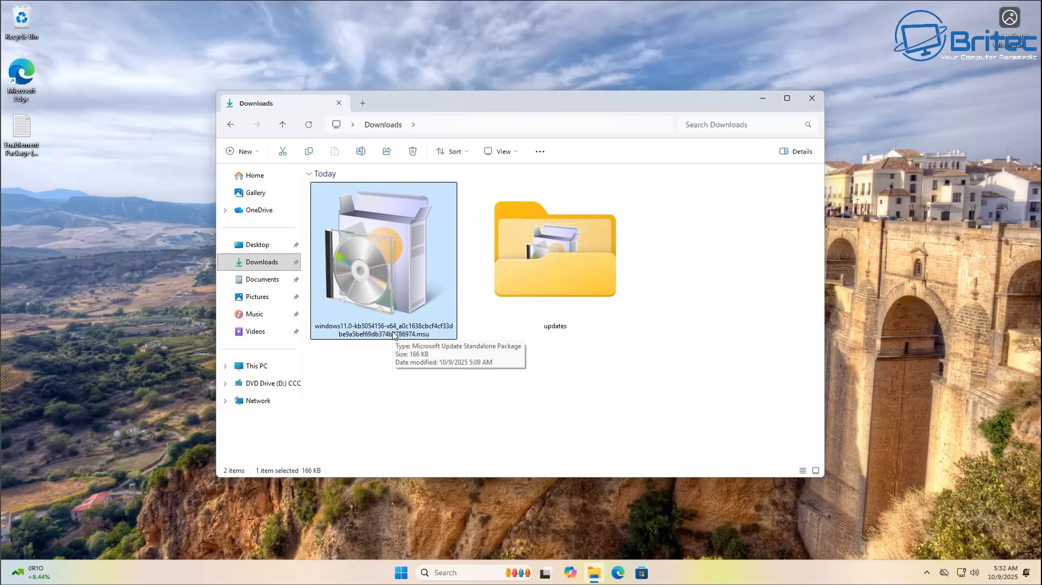
pyautogui.doubleClick(377, 261)
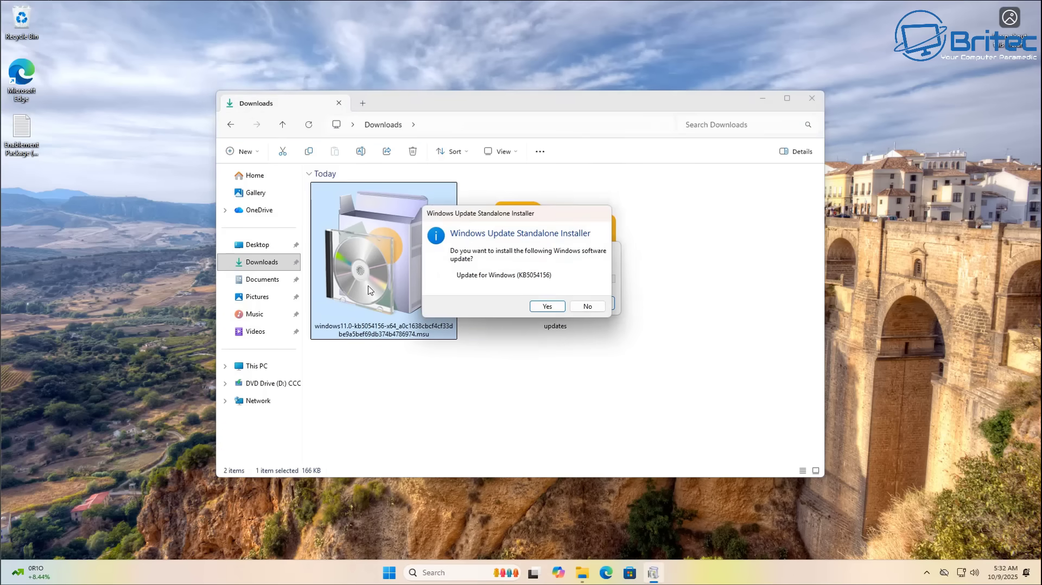
pyautogui.click(545, 309)
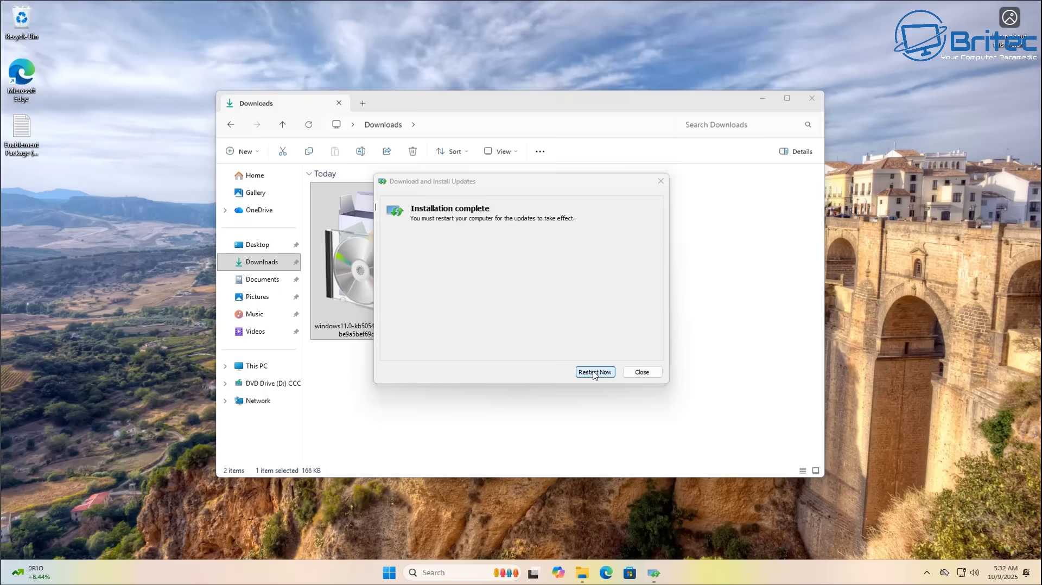
pyautogui.click(595, 373)
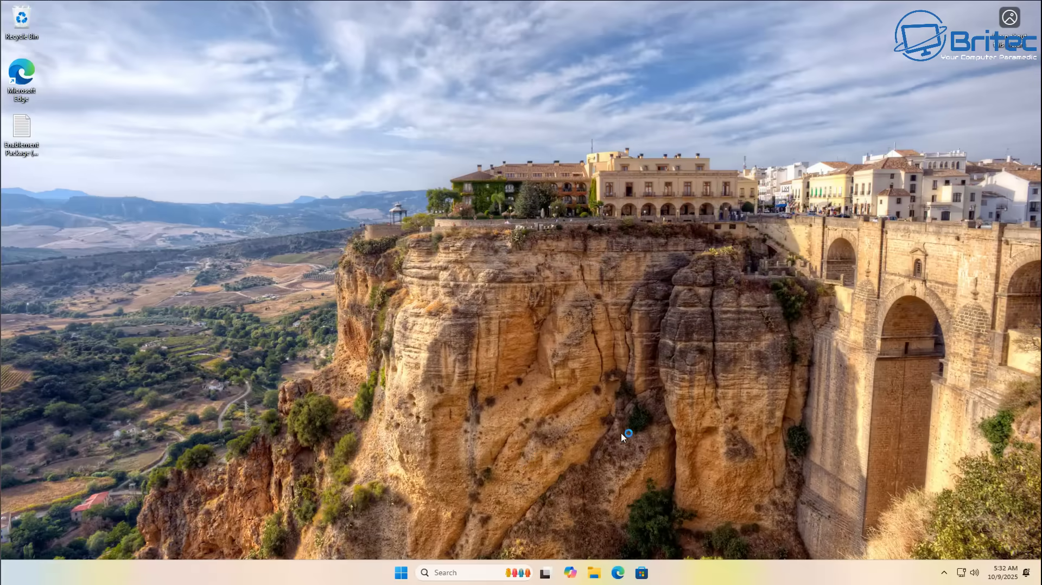
# Step: Go to System > About and highlight the Version value, now 25H2 with build 26200.6584
pyautogui.click(402, 573)
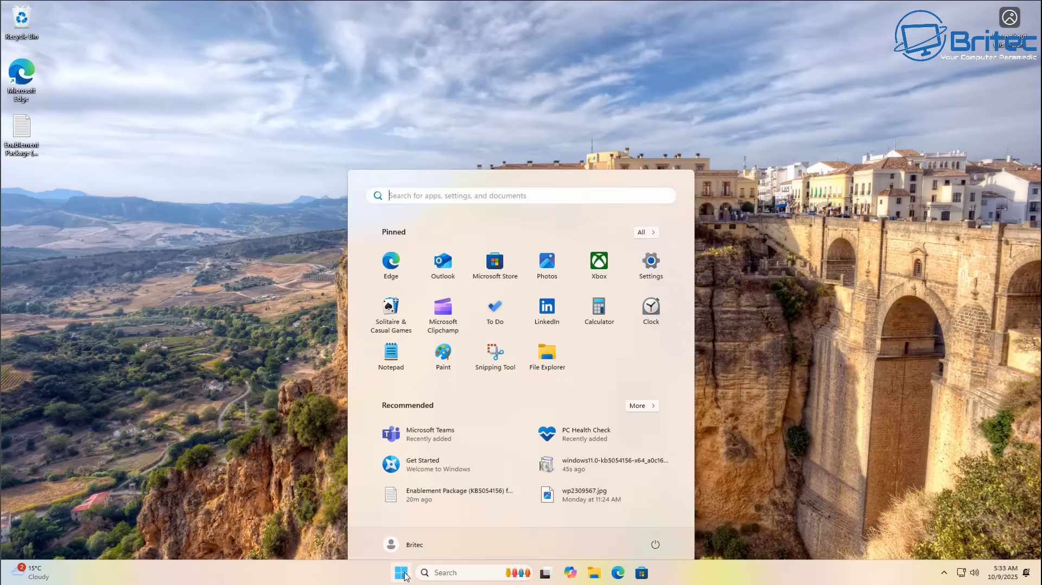
pyautogui.click(650, 253)
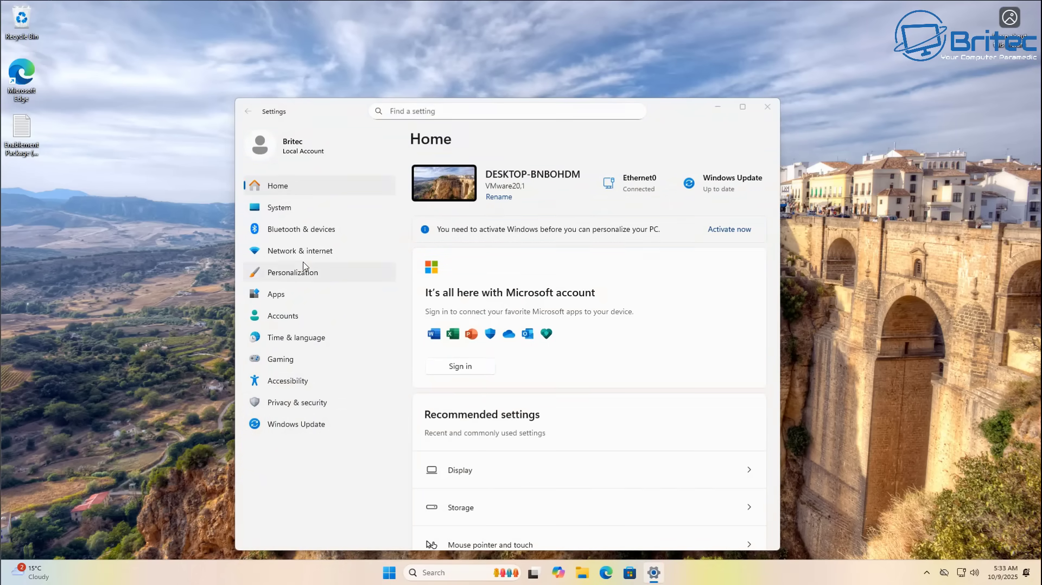
pyautogui.click(293, 209)
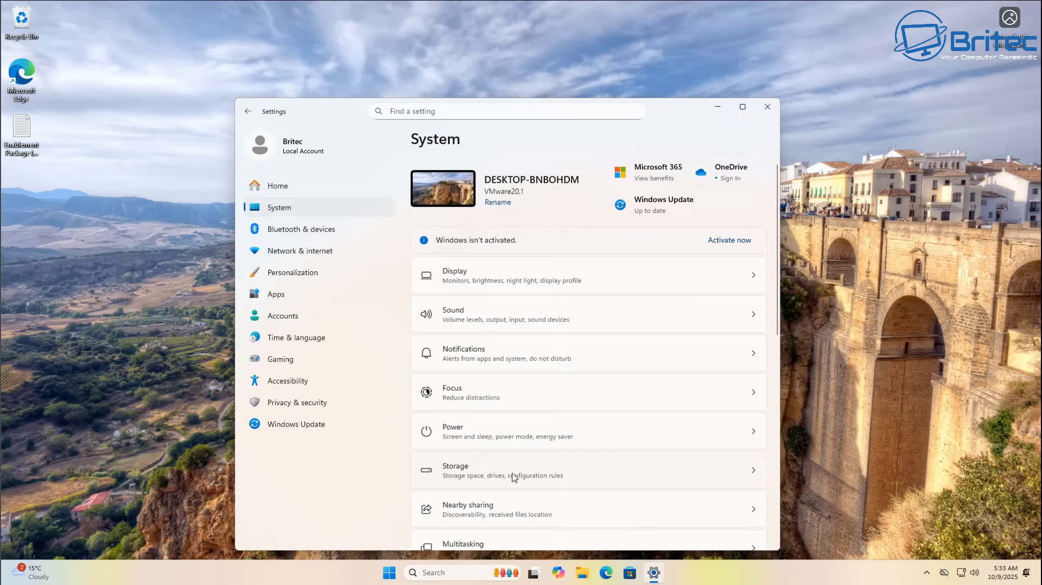
pyautogui.scroll(-3, 510, 488)
pyautogui.scroll(-5, 510, 487)
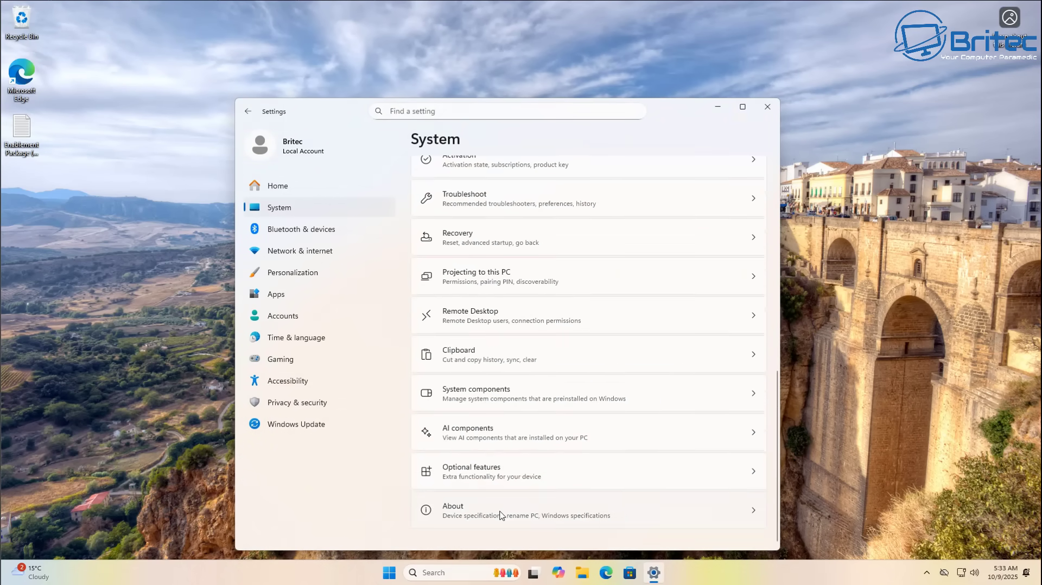
pyautogui.click(501, 515)
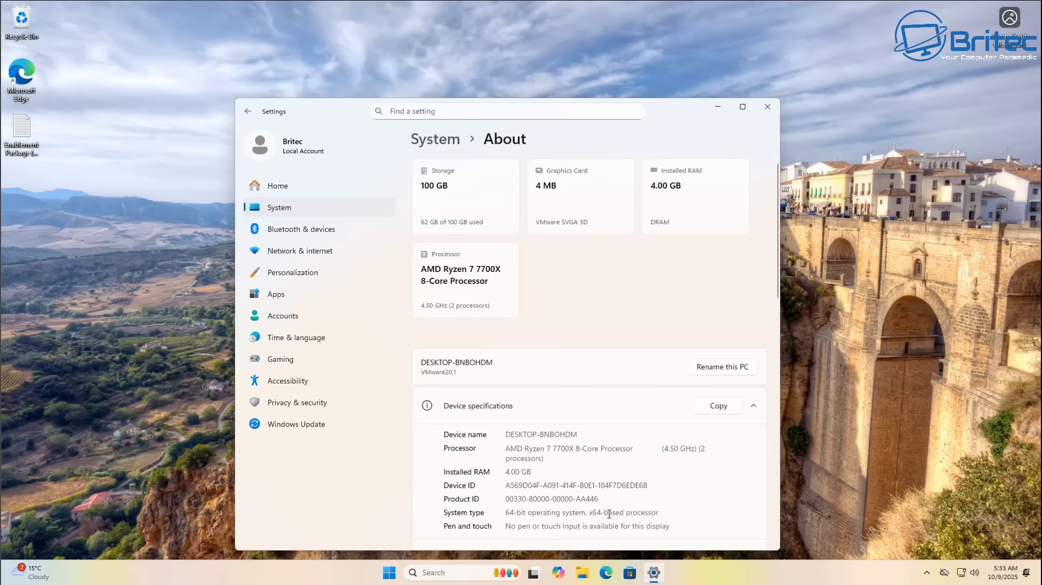
pyautogui.scroll(-8, 609, 514)
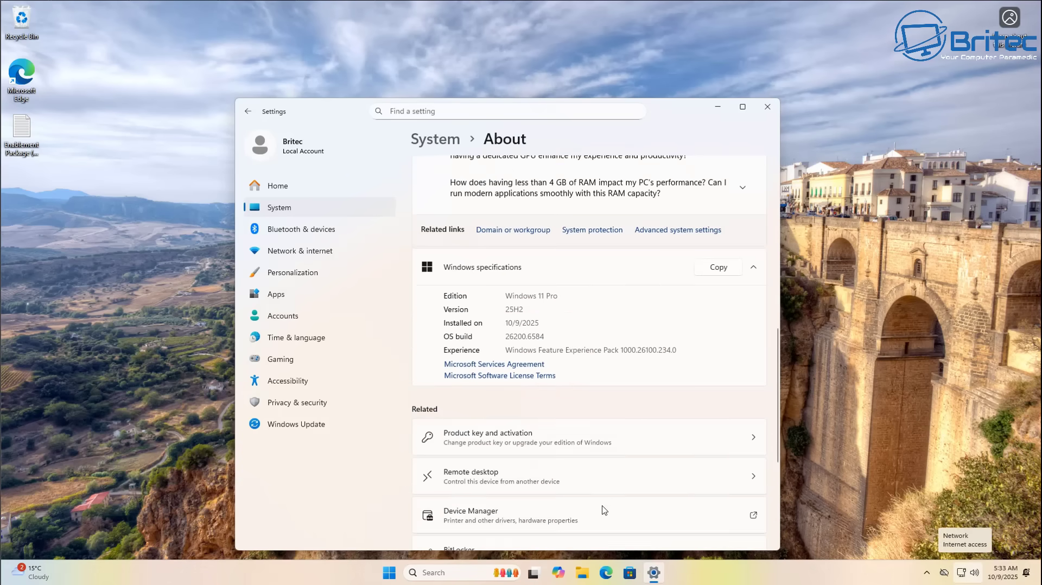
pyautogui.moveTo(529, 307); pyautogui.dragTo(477, 307)
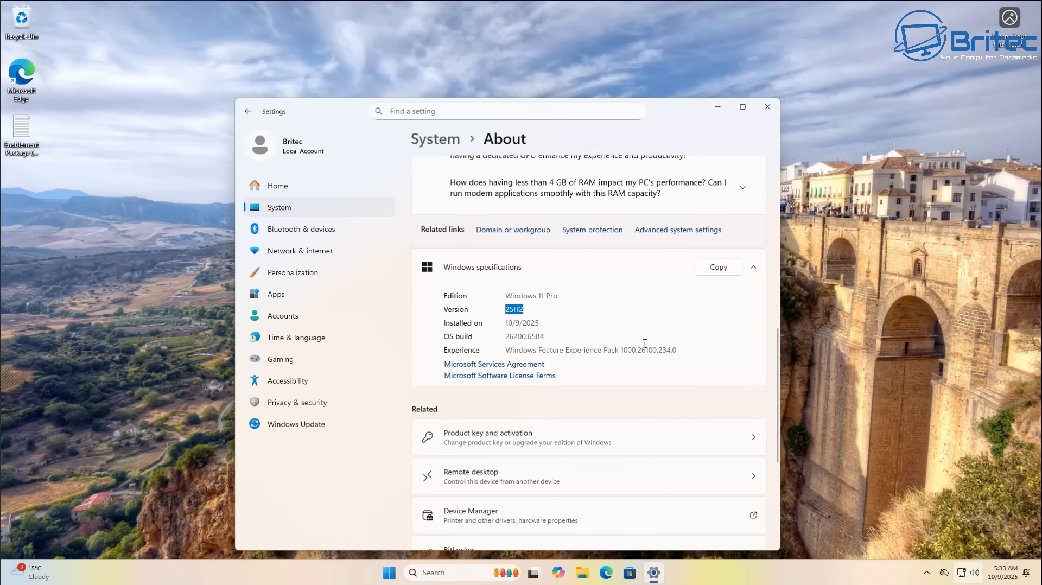
pyautogui.click(387, 421)
# Step: Check for updates so KB5065789 and KB5066613 start downloading, then minimize Settings
pyautogui.click(304, 426)
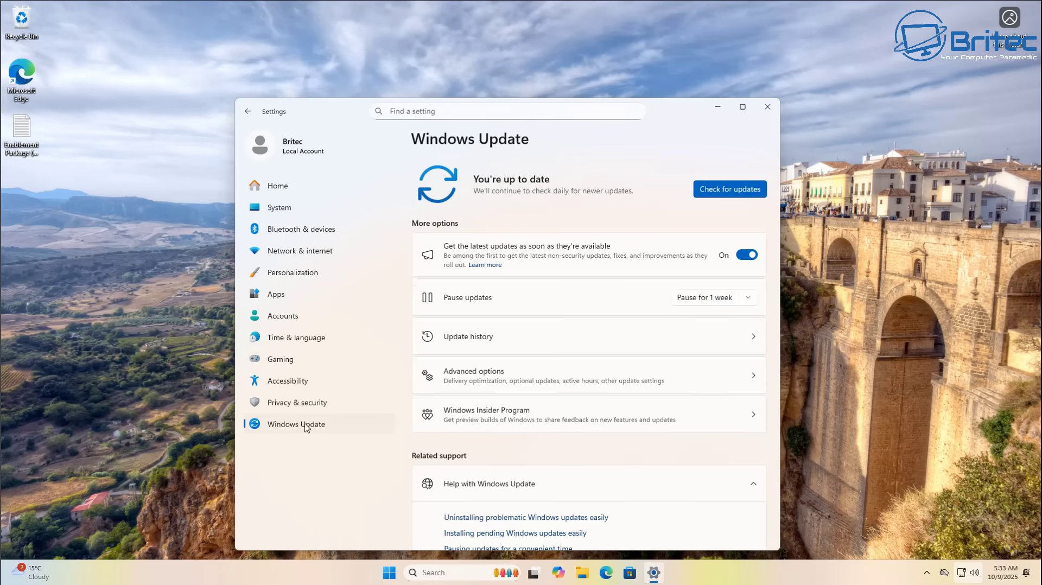
pyautogui.click(730, 193)
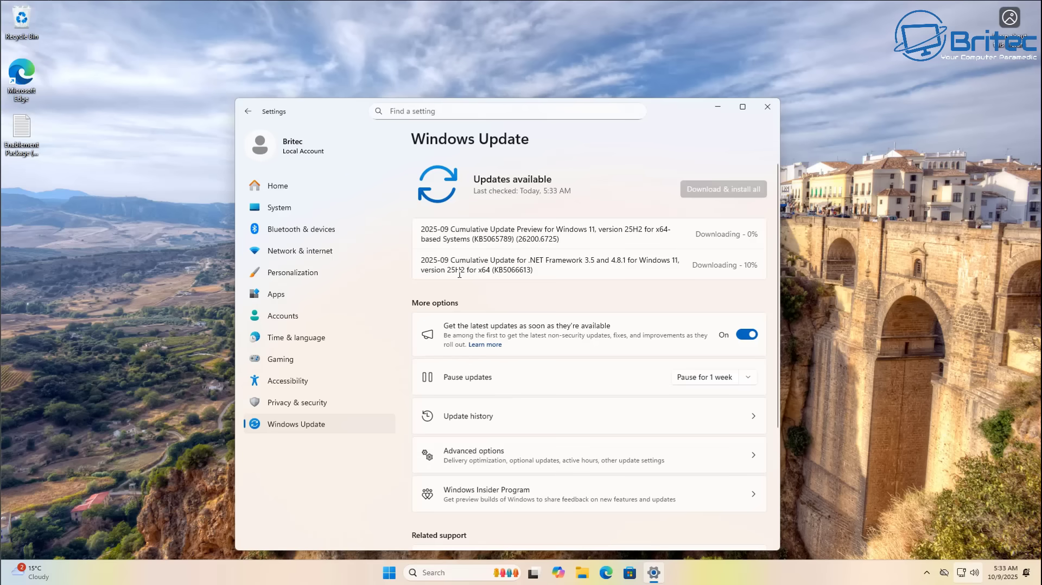
pyautogui.click(720, 108)
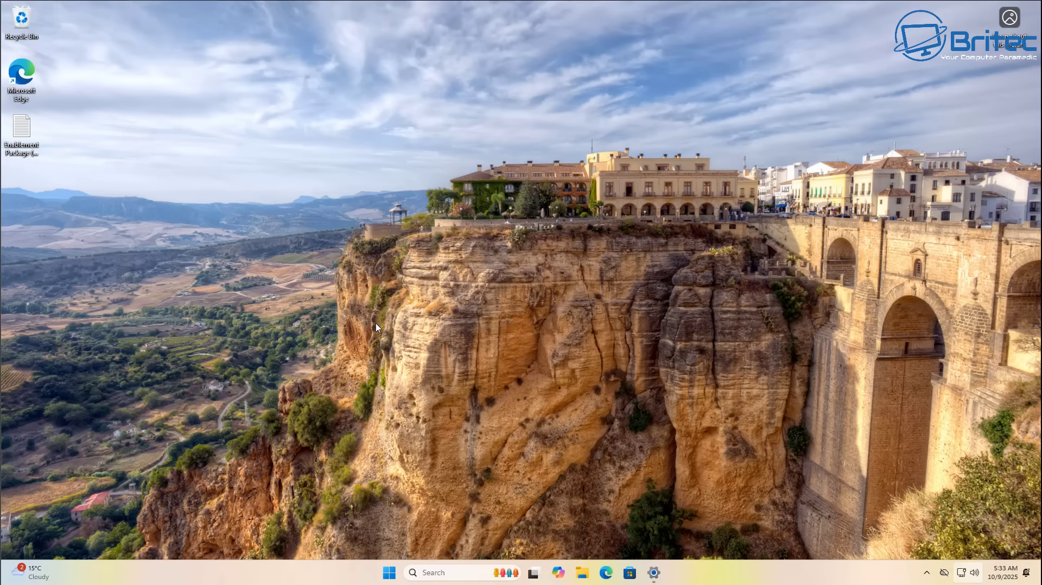
pyautogui.doubleClick(27, 127)
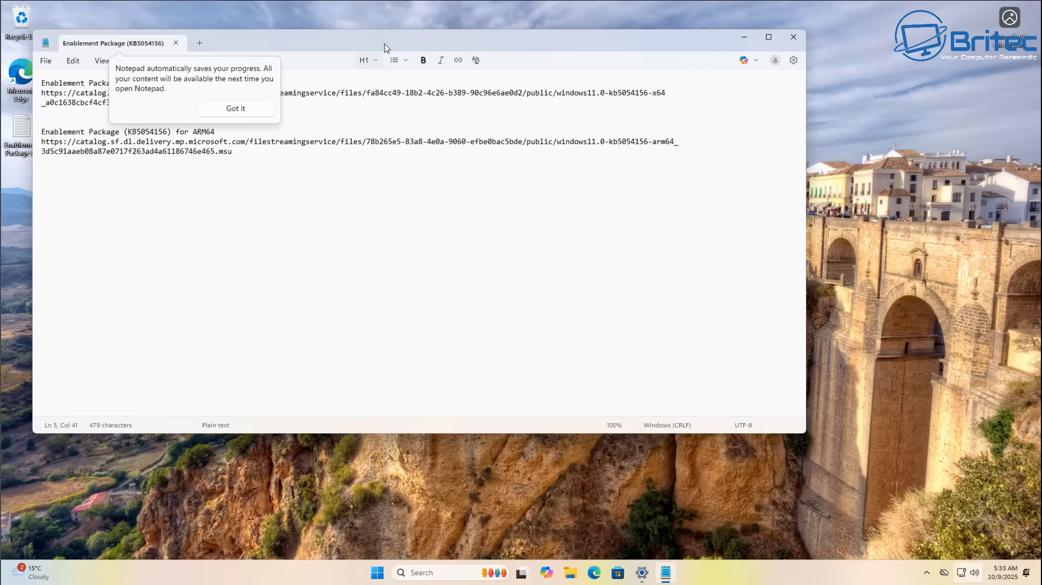
pyautogui.moveTo(383, 46); pyautogui.dragTo(453, 77)
pyautogui.click(304, 137)
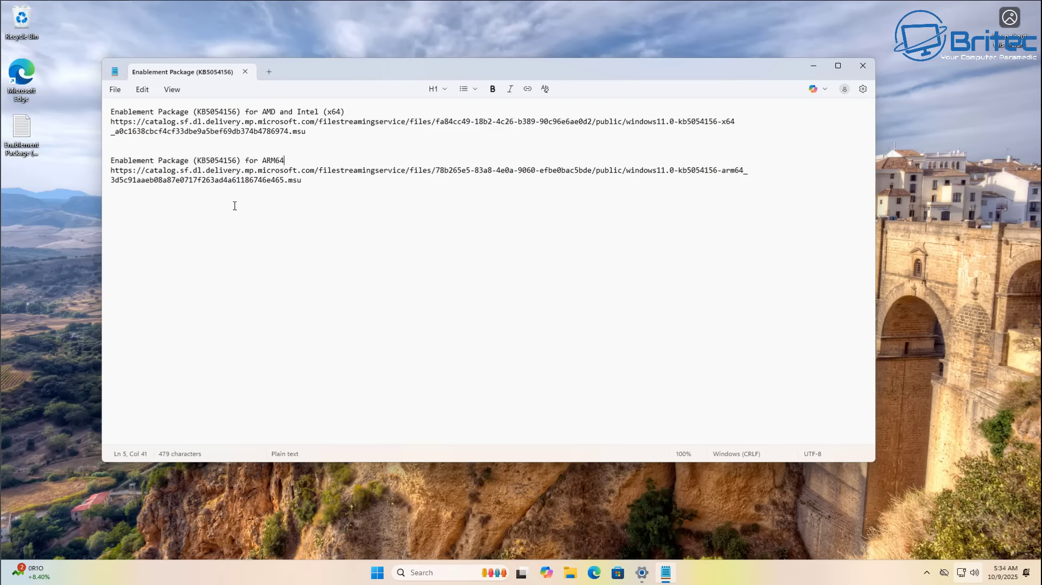
pyautogui.click(863, 65)
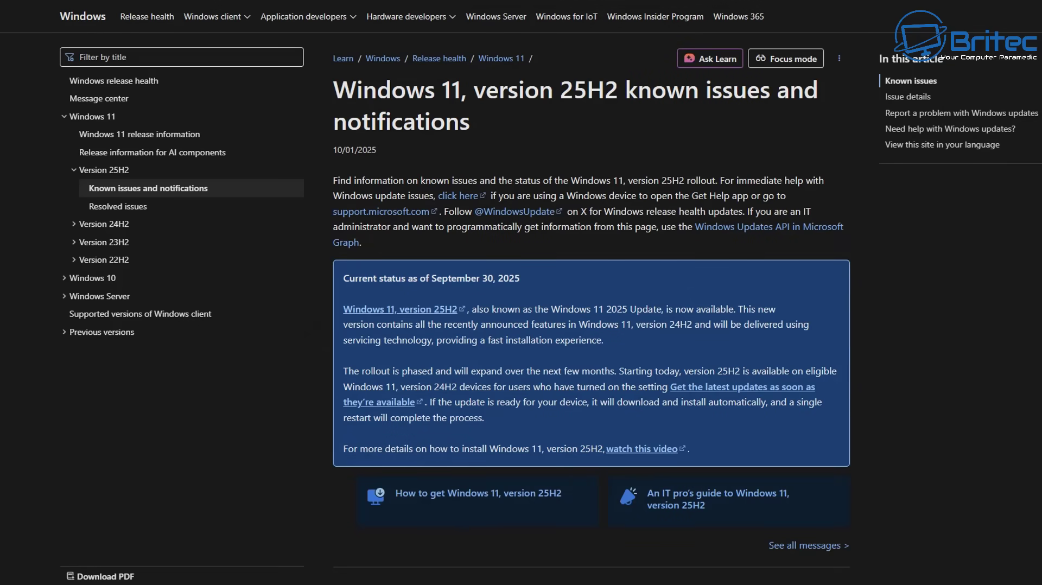
# Step: Scroll the 25H2 known issues page down to the Known issues table and first issue's details
pyautogui.scroll(-4, 521, 293)
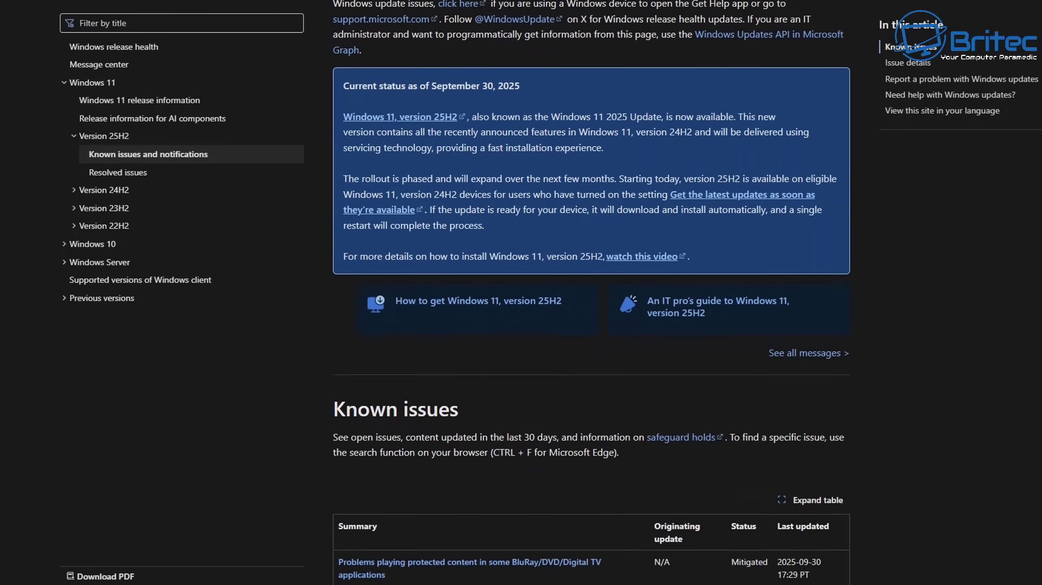
pyautogui.scroll(-4, 521, 293)
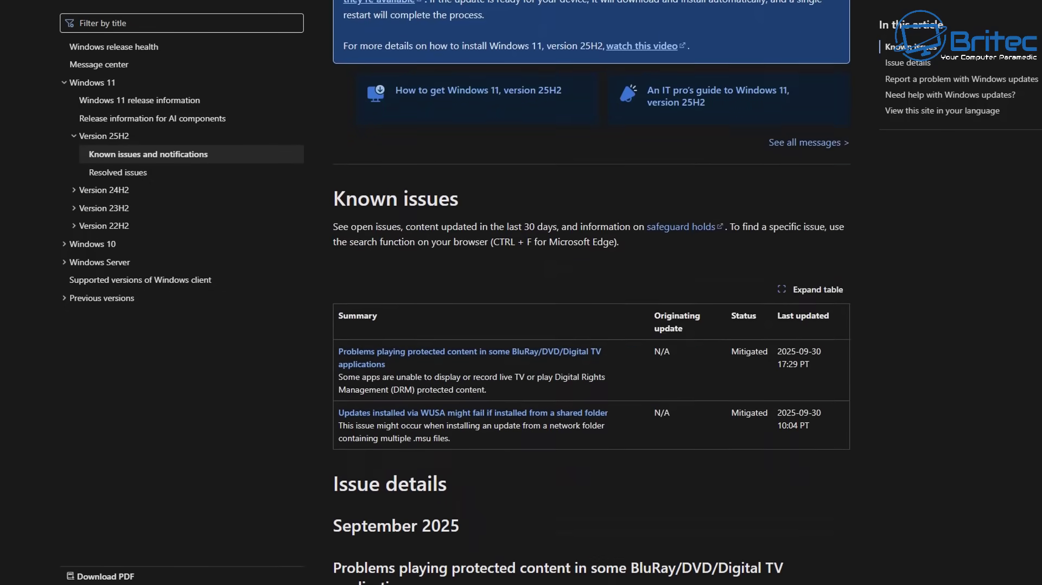
pyautogui.scroll(-4, 521, 293)
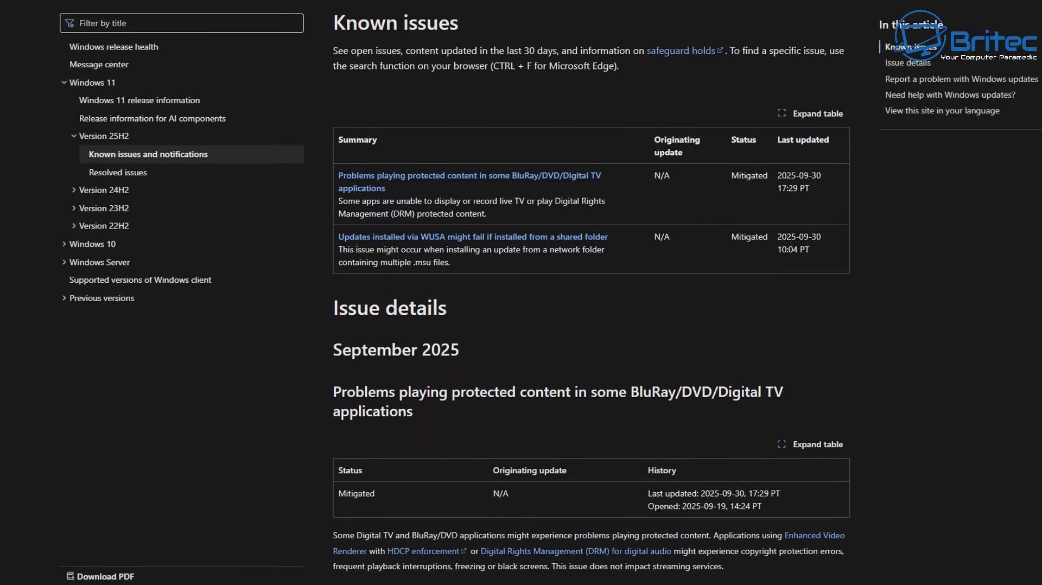